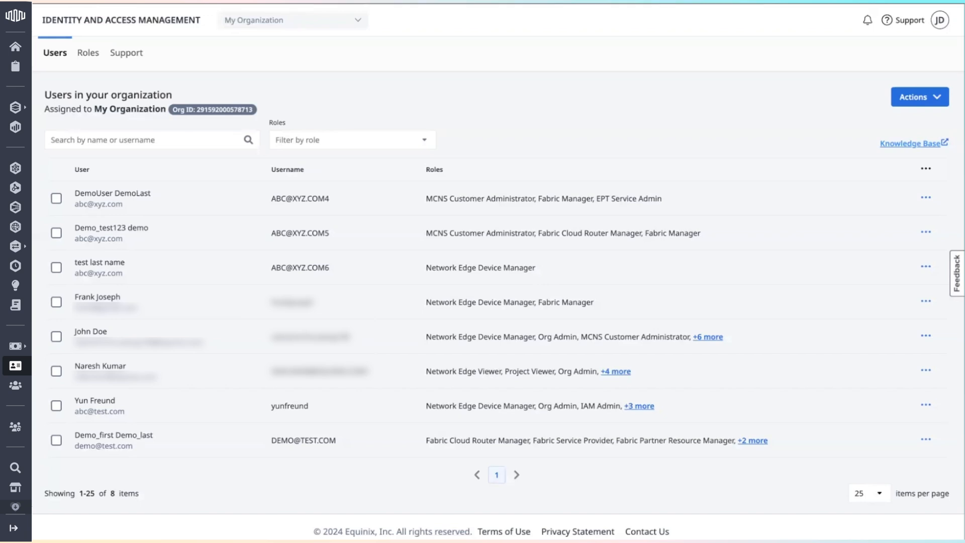
- Select the user holding only the Network Edge Device Manager and Fabric Manager roles, and switch the organization to IT Department
click(56, 302)
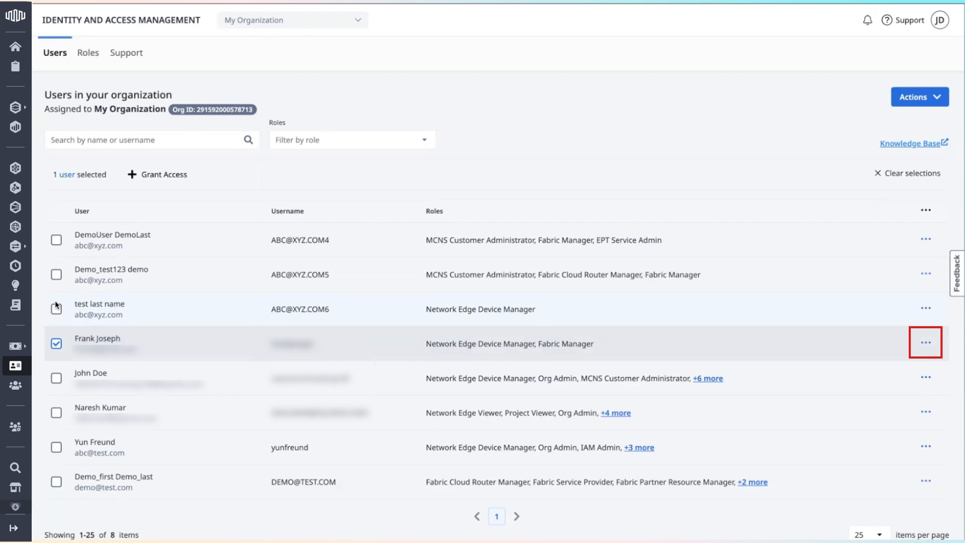
click(925, 342)
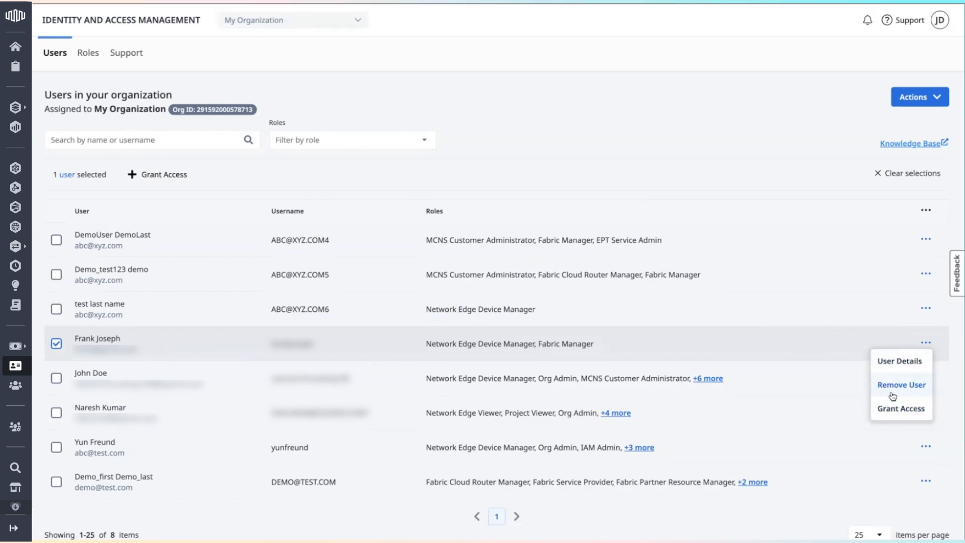
click(354, 26)
click(371, 168)
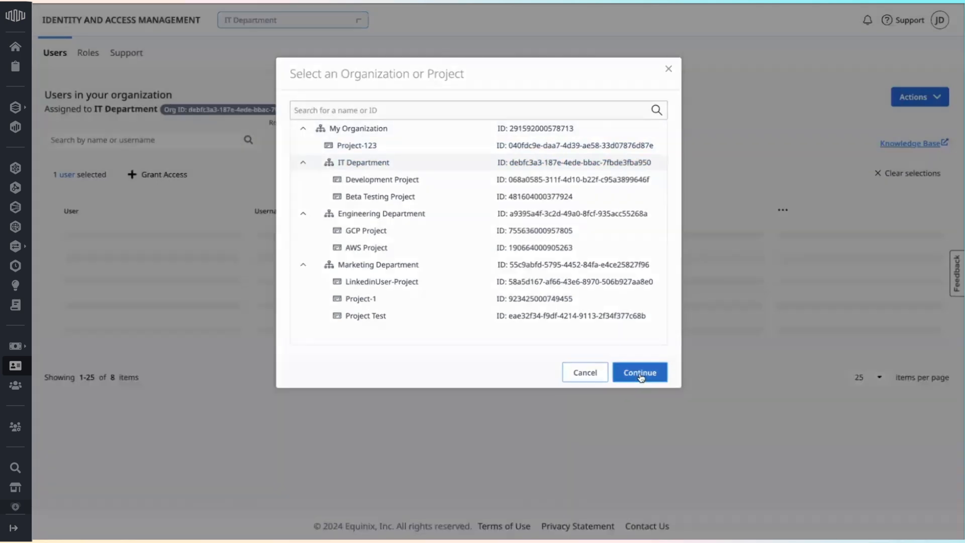
click(641, 378)
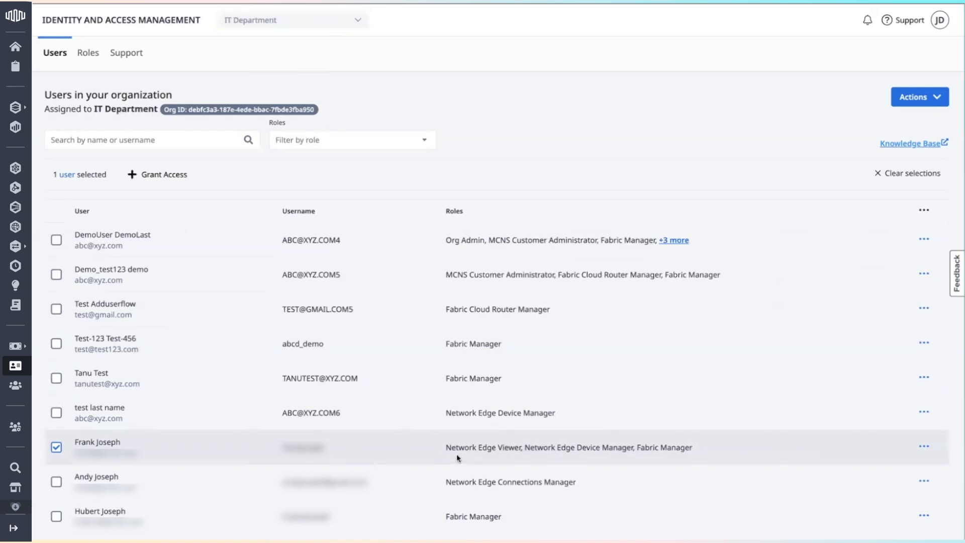
- Highlight the selected user's Network Edge Viewer role in IT Department and open that user's details
drag(445, 449, 525, 450)
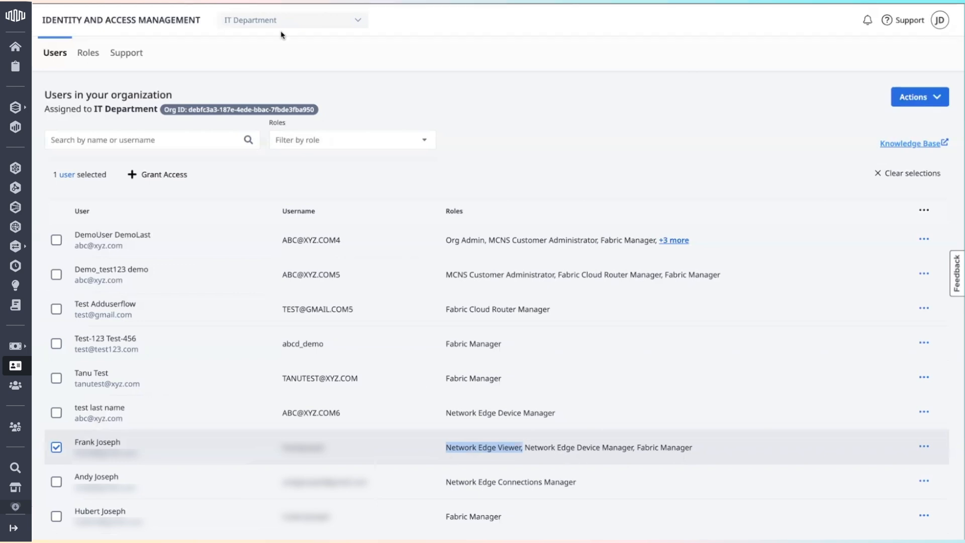
click(923, 448)
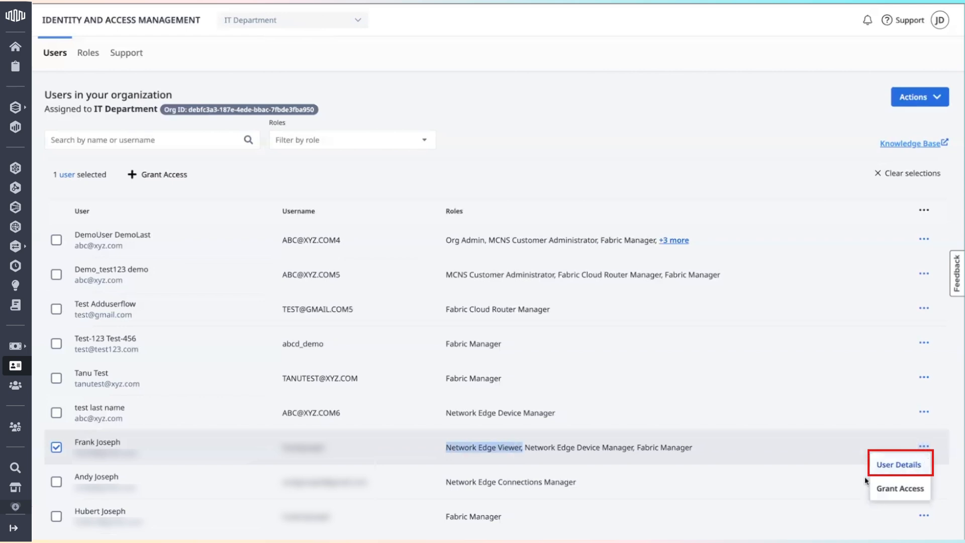
click(899, 465)
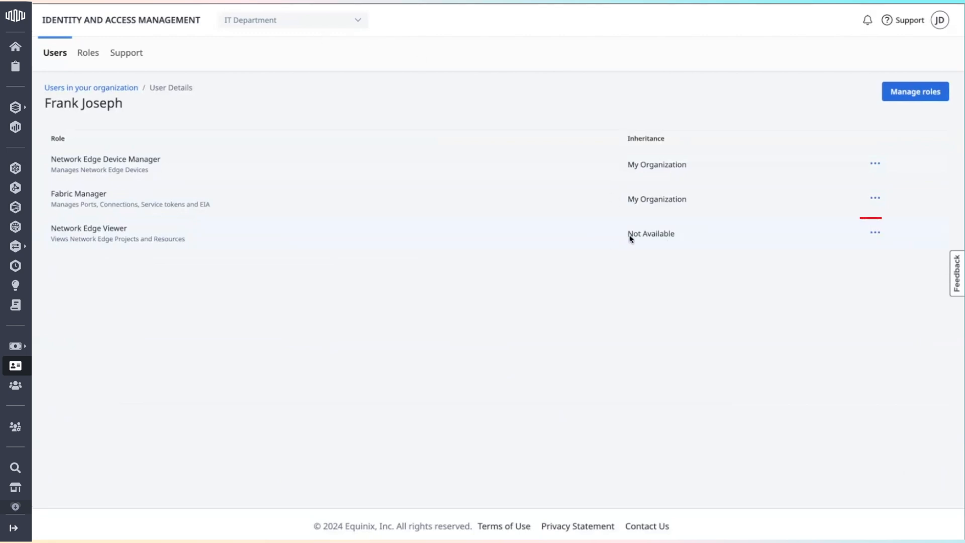
- Remove the Network Edge Viewer role from the user in IT Department and confirm the removal
click(875, 233)
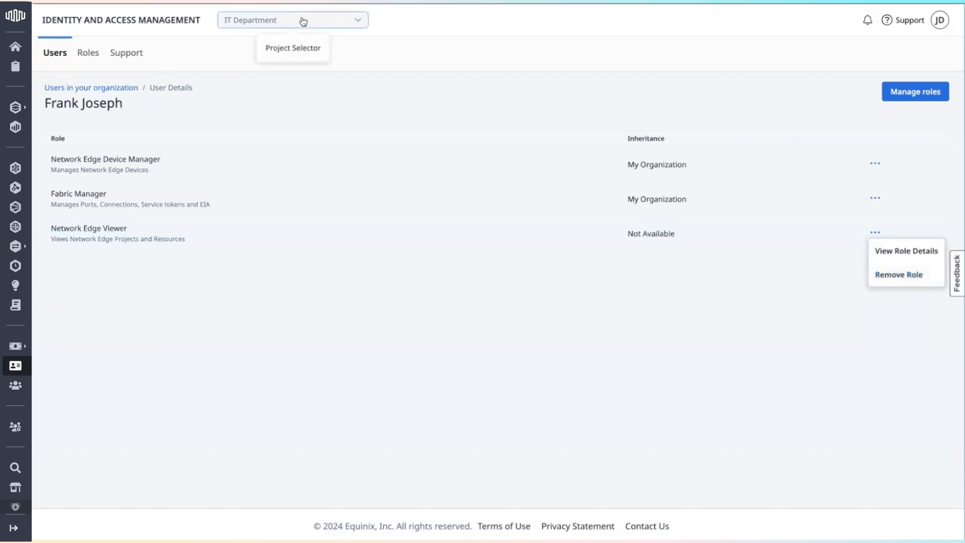
click(910, 278)
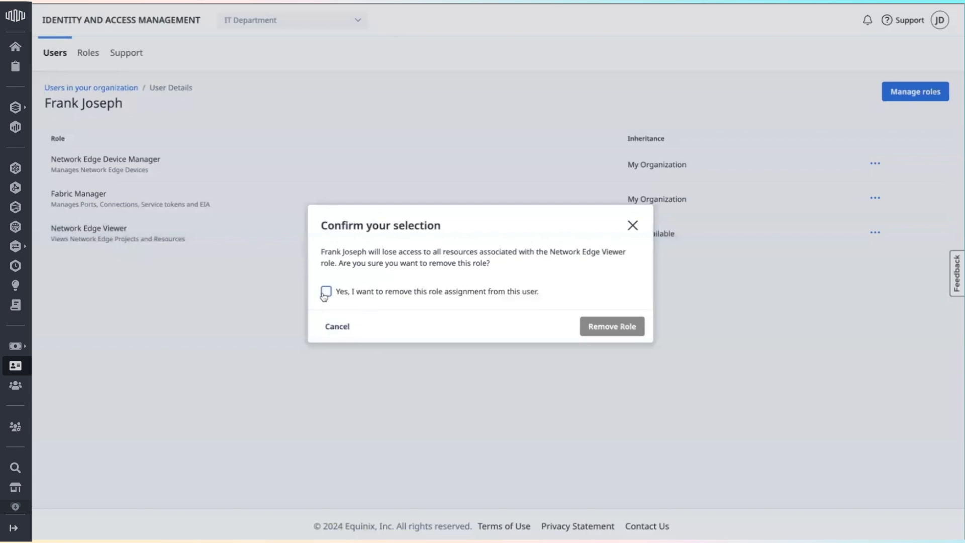
click(324, 295)
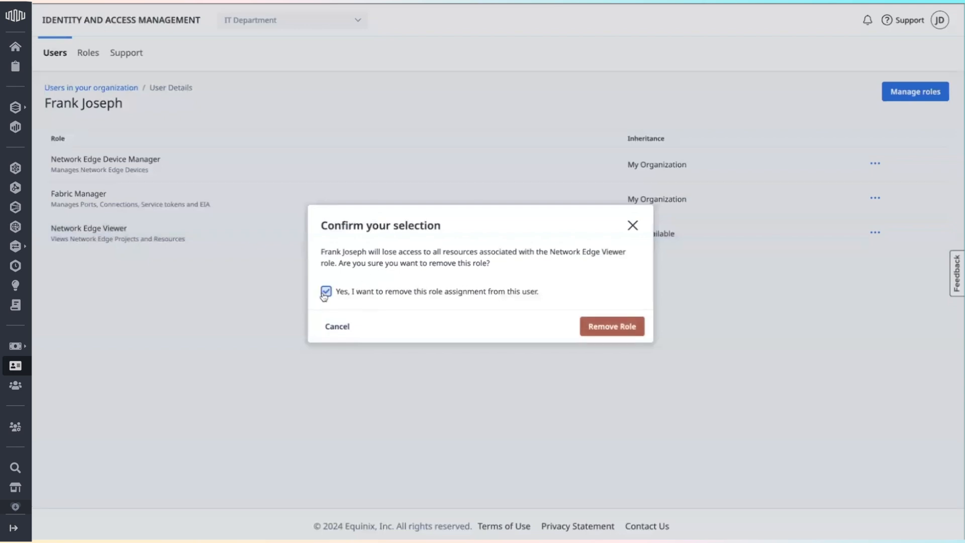
click(597, 330)
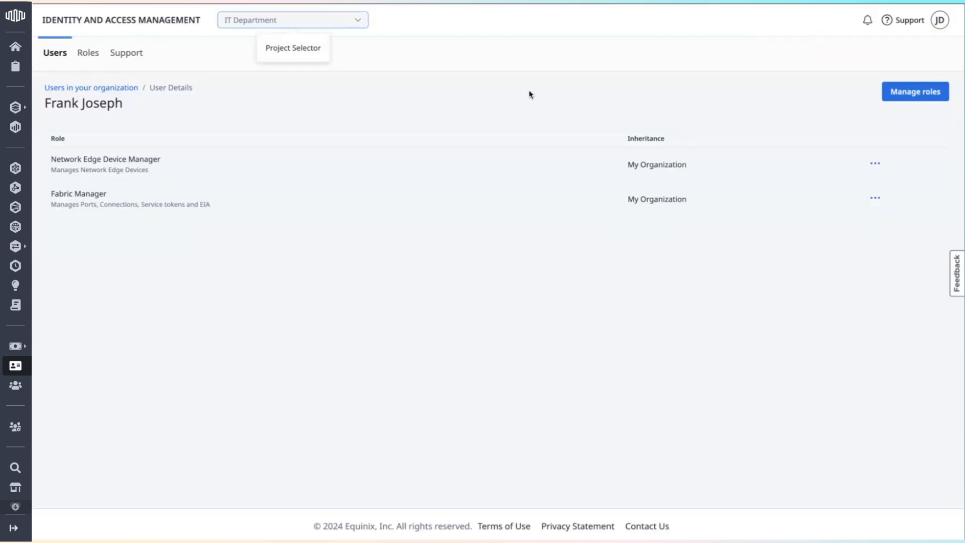
- Check the actions offered for the inherited Network Edge Device Manager role, and switch the organization to My Organization
drag(622, 168, 687, 171)
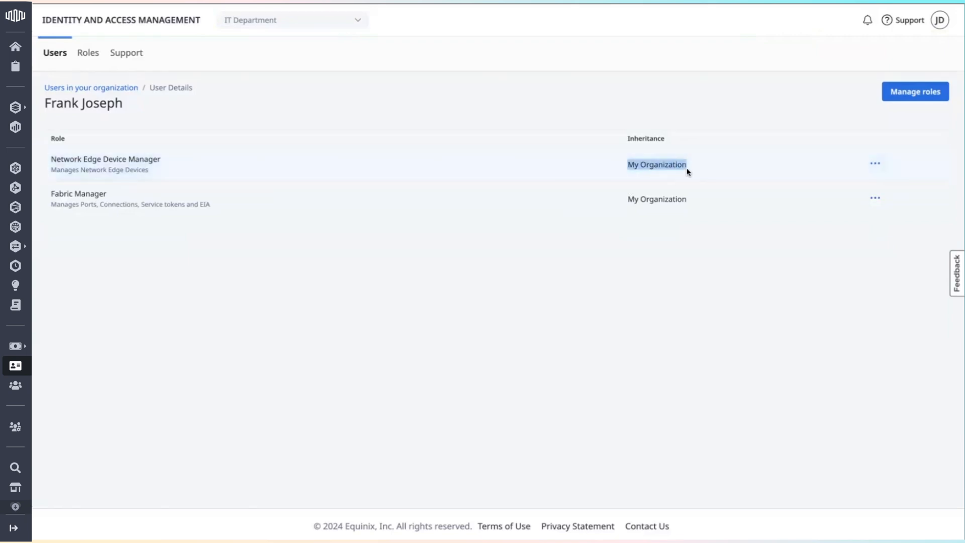
click(875, 164)
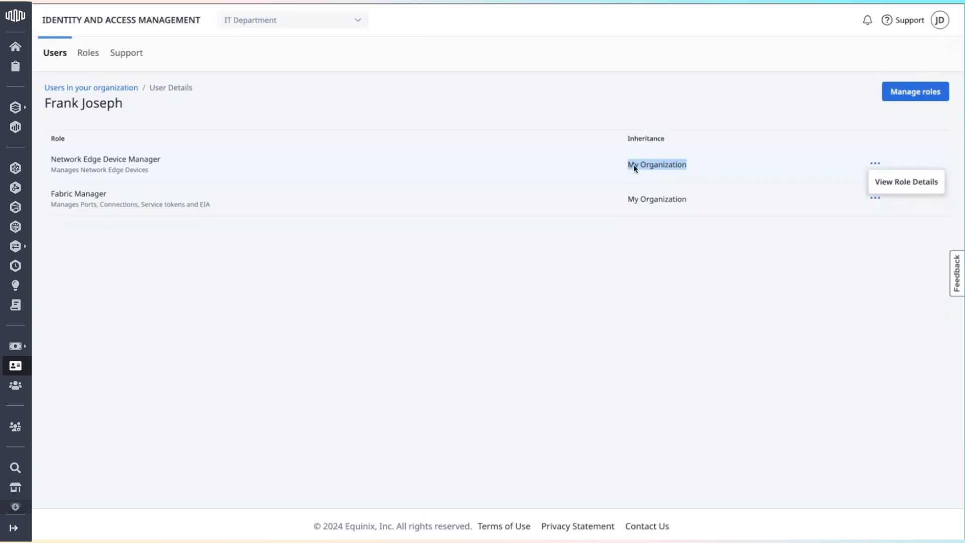
click(286, 20)
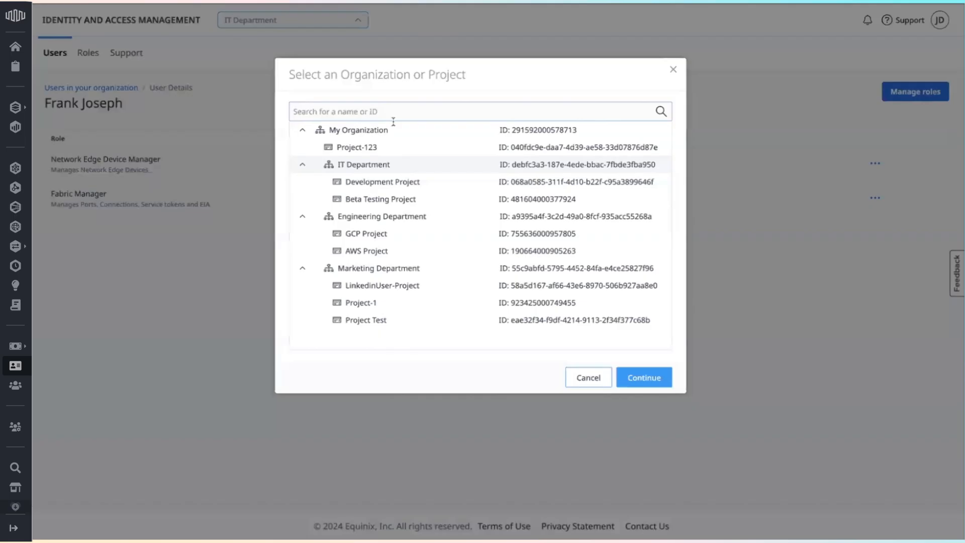
click(371, 131)
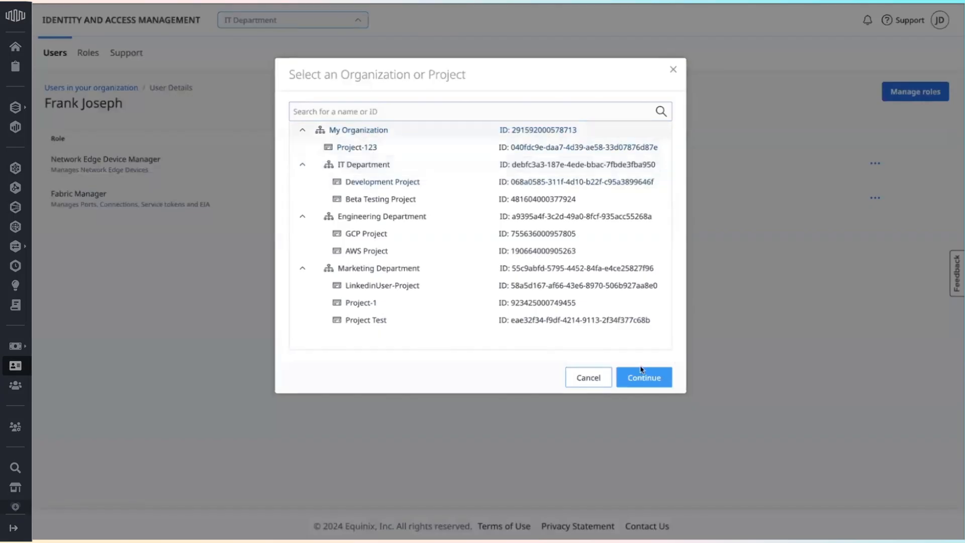
click(643, 377)
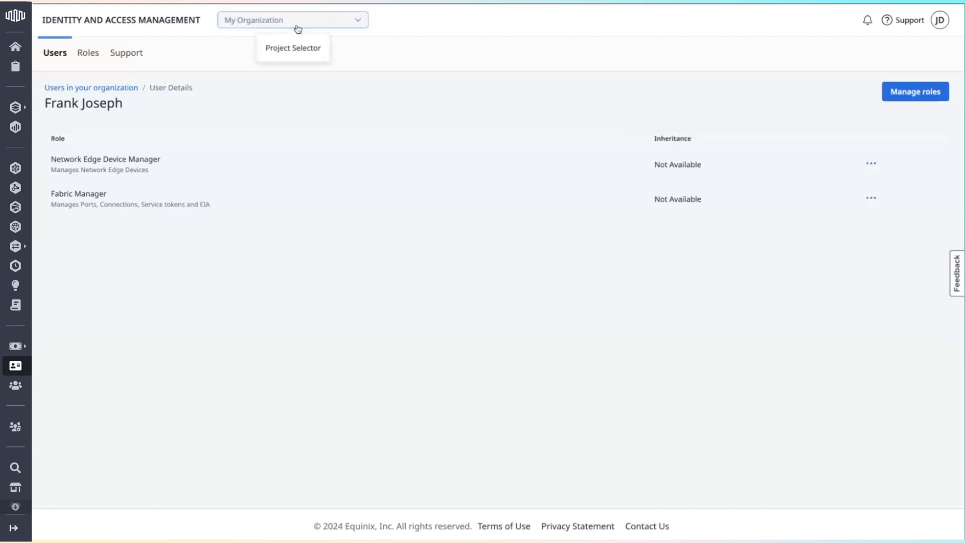
- Remove the Fabric Manager role from the user in My Organization and confirm the removal
click(870, 164)
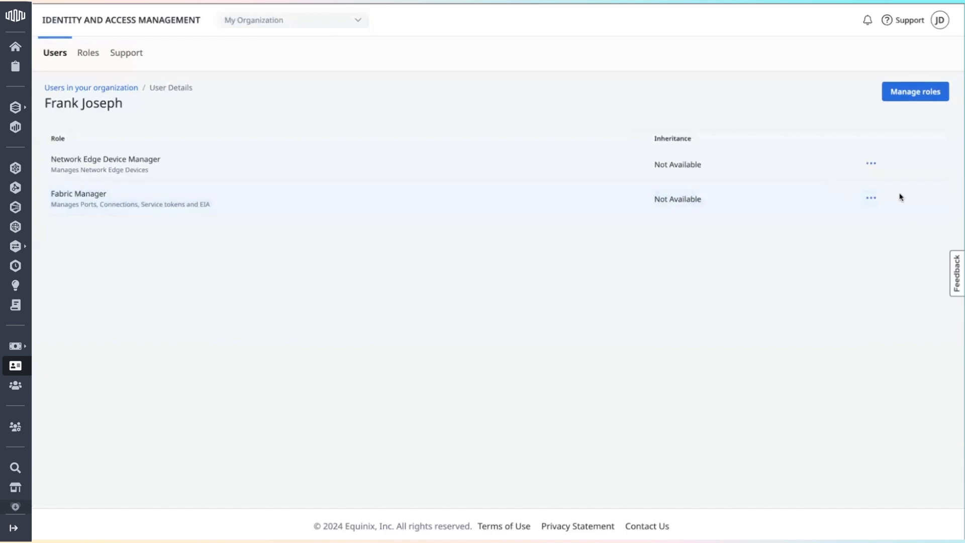
click(870, 198)
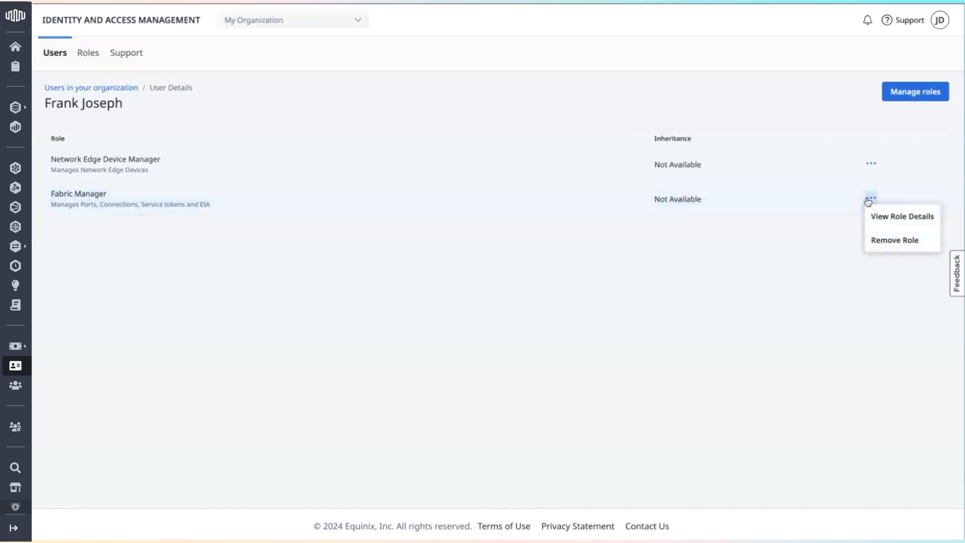
click(888, 241)
click(326, 292)
click(614, 331)
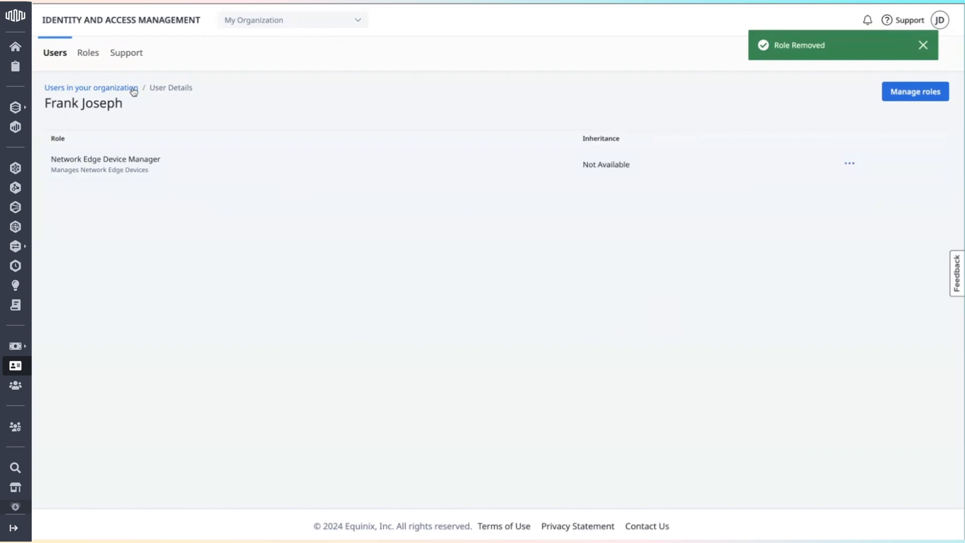
- Go back to the user list, reopen the same user's details and examine the options for the Network Edge Device Manager role
click(119, 89)
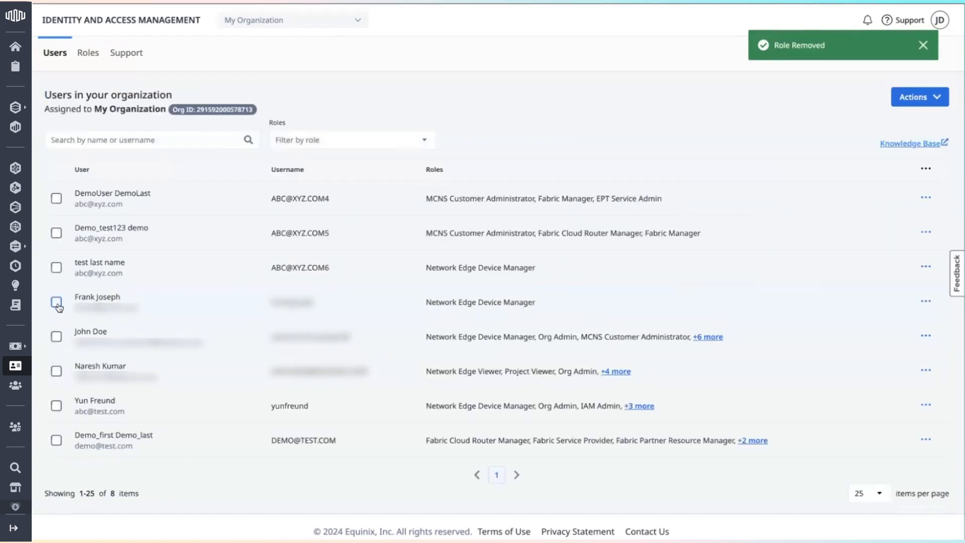
click(57, 303)
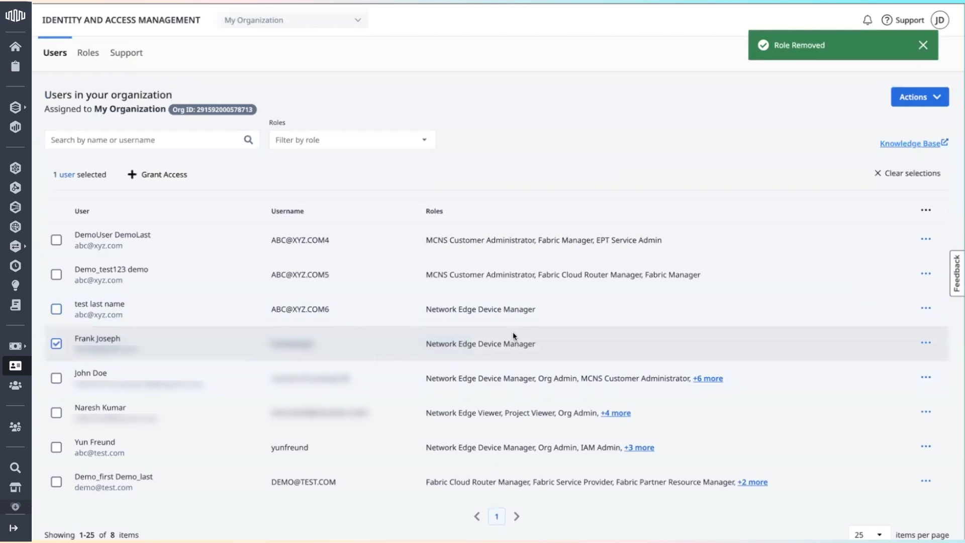
click(926, 342)
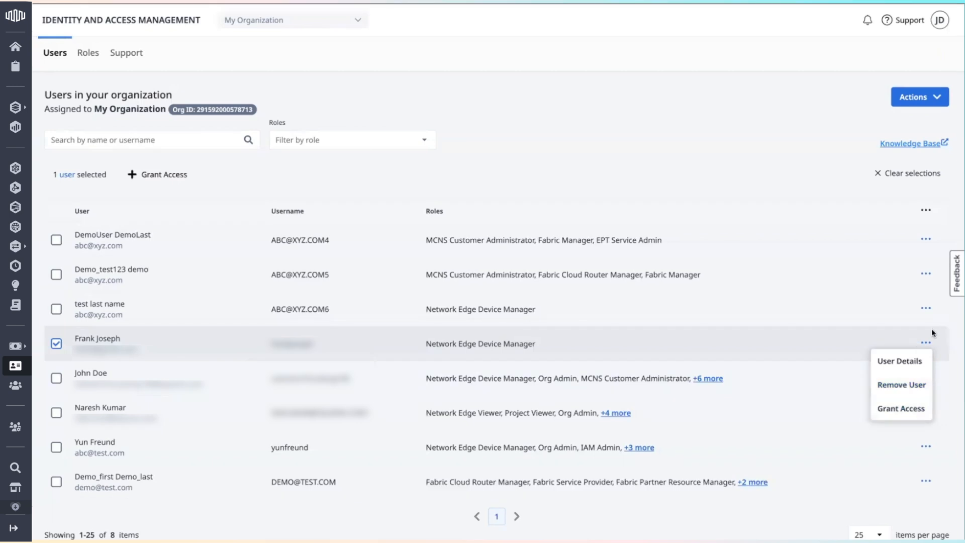
click(930, 343)
click(927, 343)
click(910, 367)
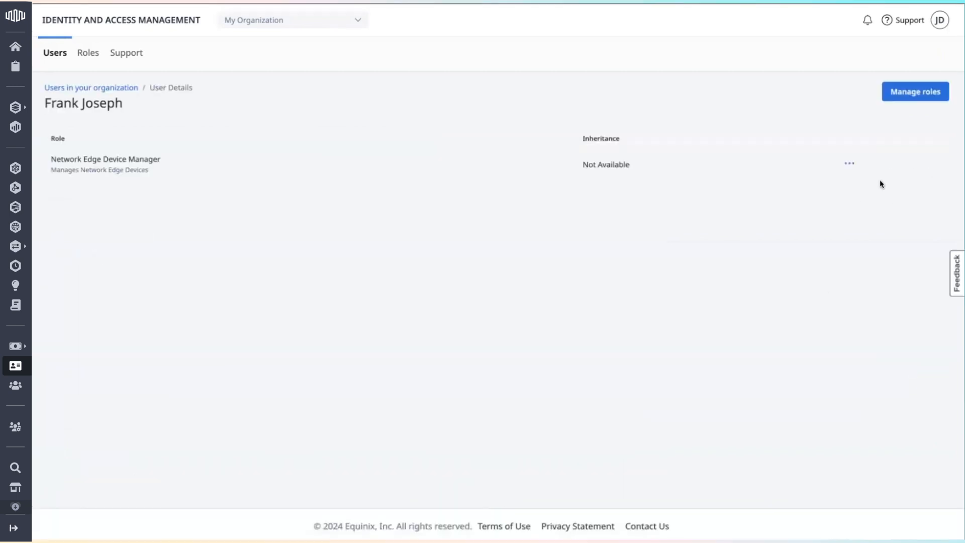
click(847, 163)
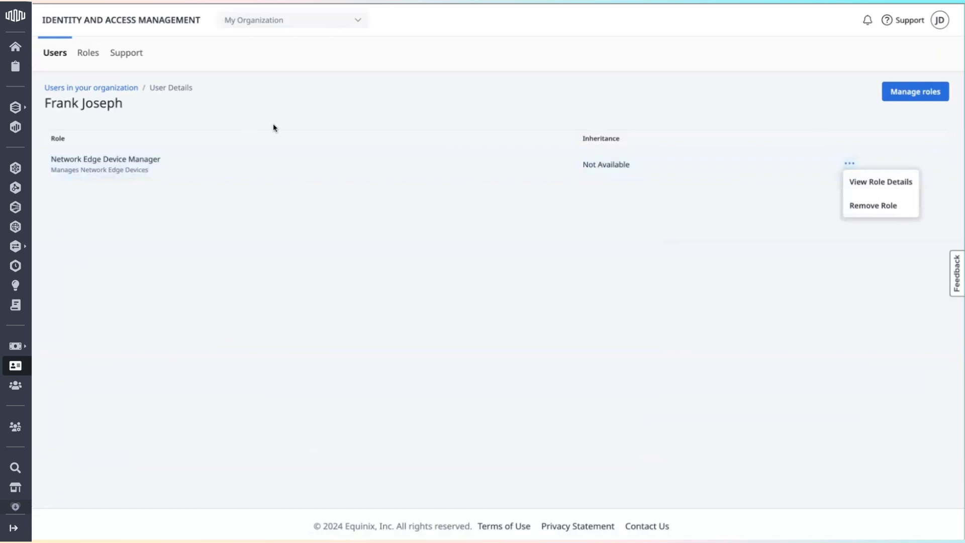
- Return to the user list and remove the same user from My Organization, confirming the removal
click(83, 93)
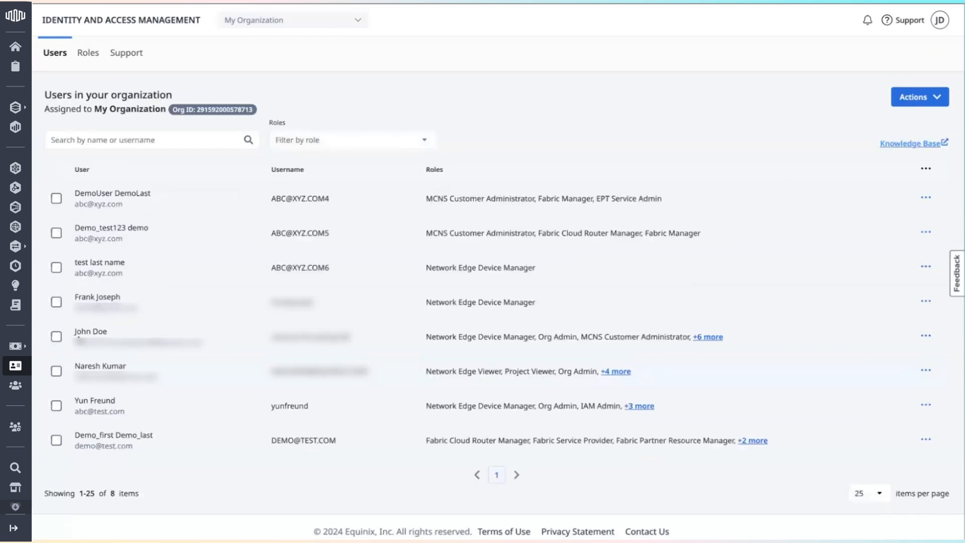
click(56, 302)
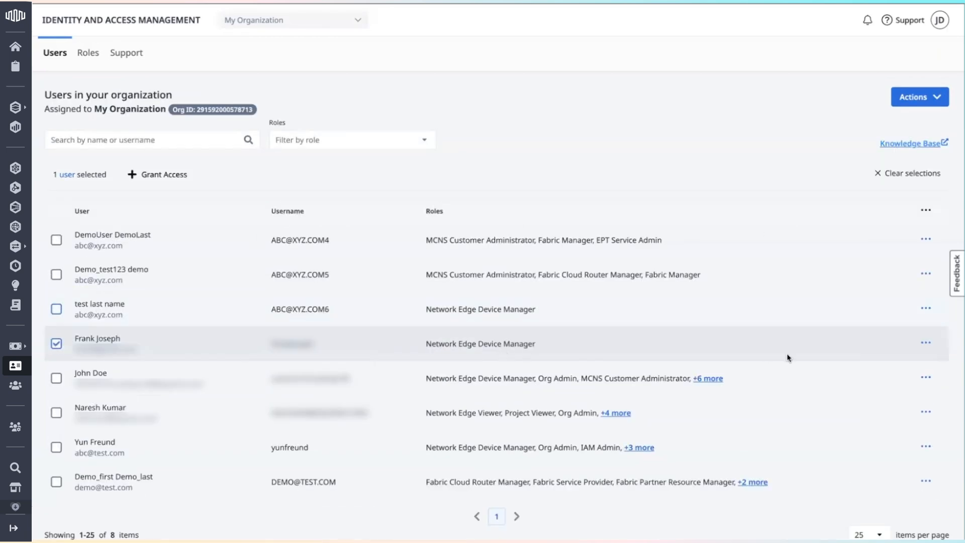
click(925, 342)
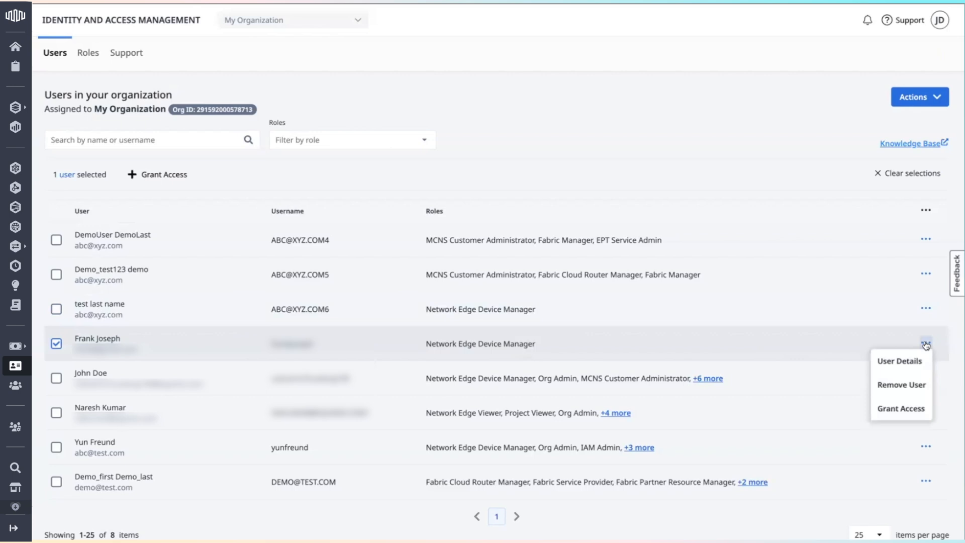
click(916, 383)
click(327, 287)
click(595, 325)
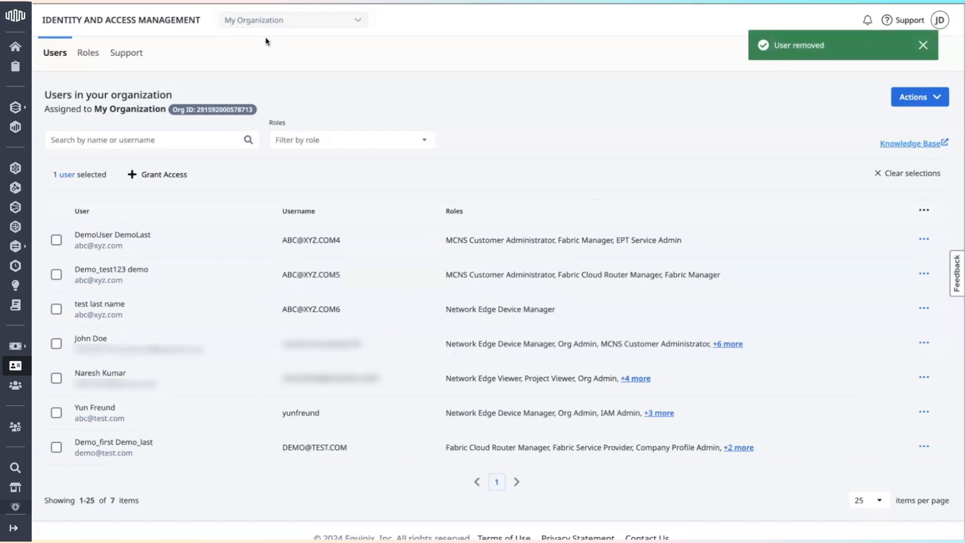
- Find the removed user by first name and grant the Network Edge Device Manager and Network Edge Connections Manager roles in My Organization
click(124, 146)
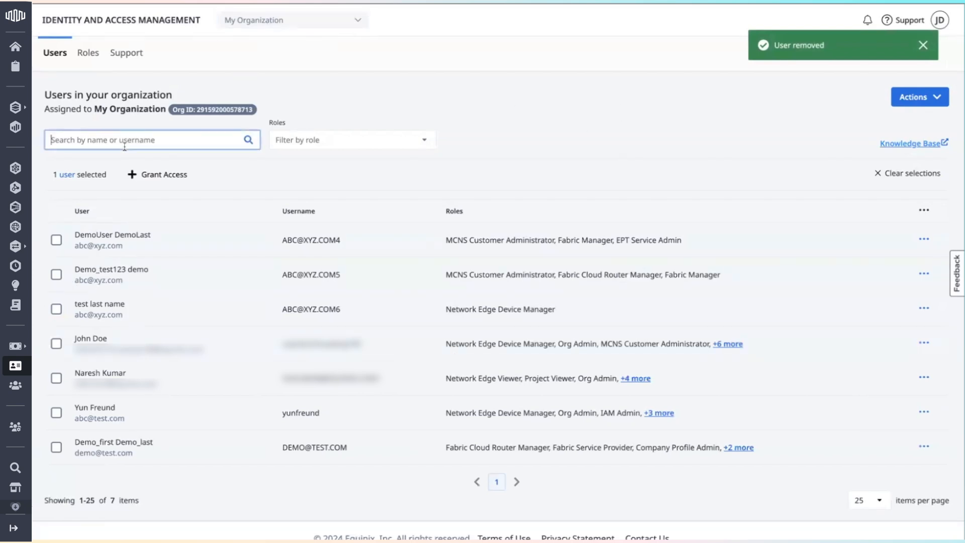
text(Frank)
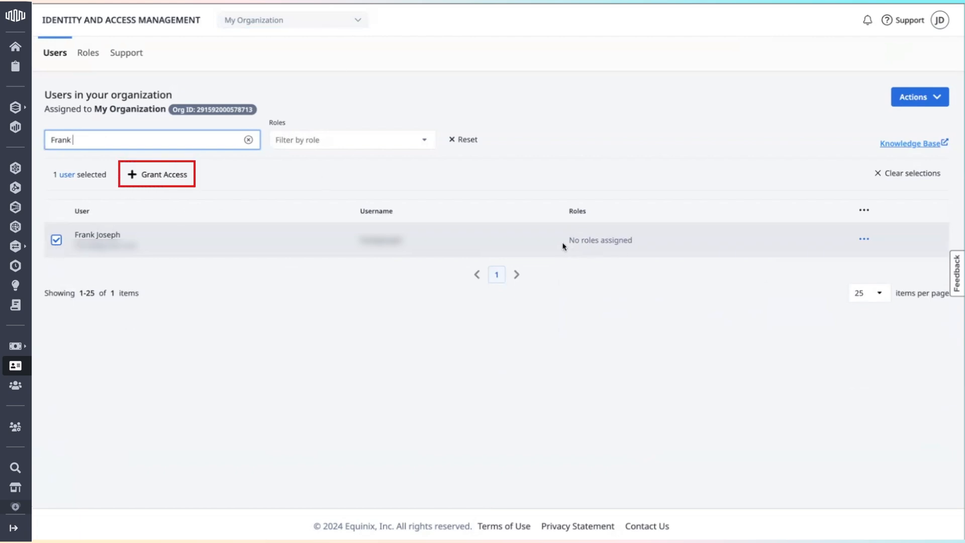
click(166, 176)
click(161, 103)
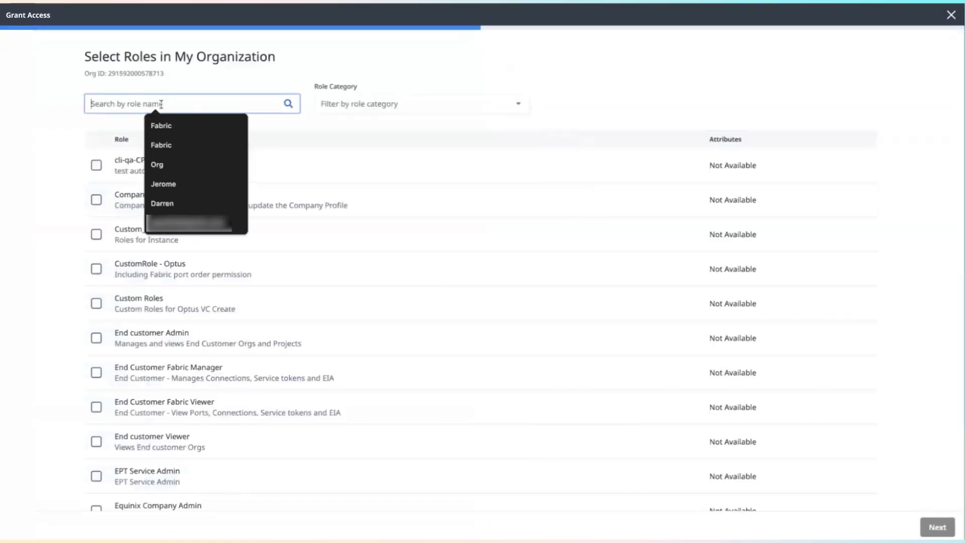
text(Netwo)
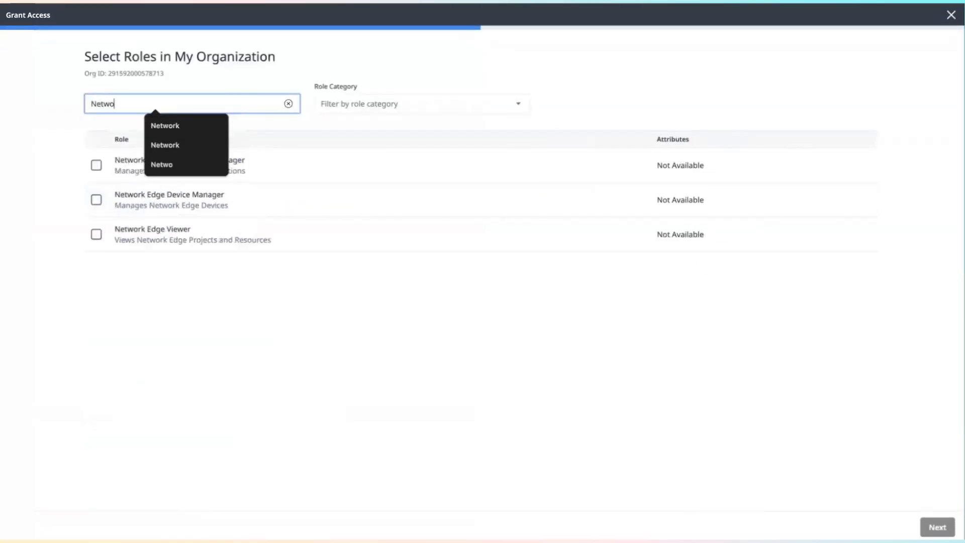
click(325, 242)
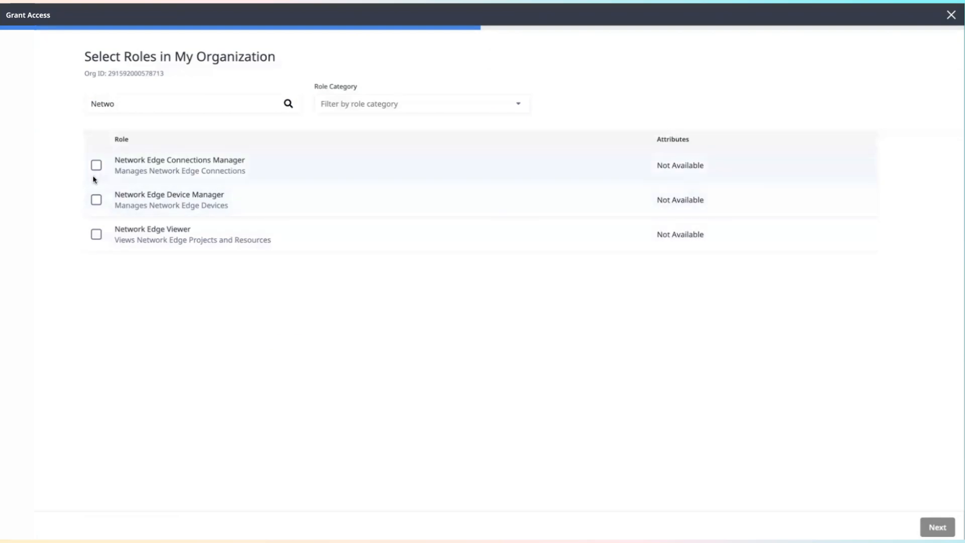
click(96, 201)
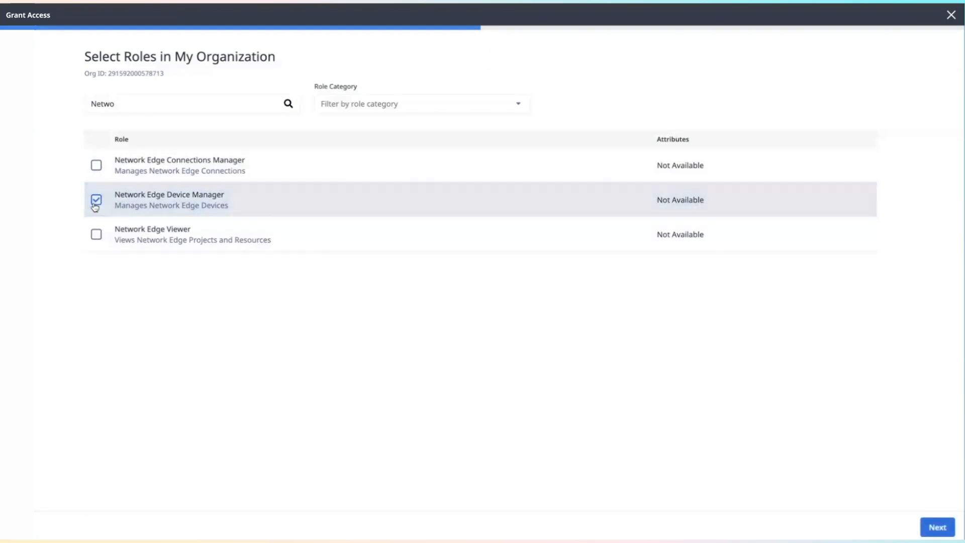
click(98, 166)
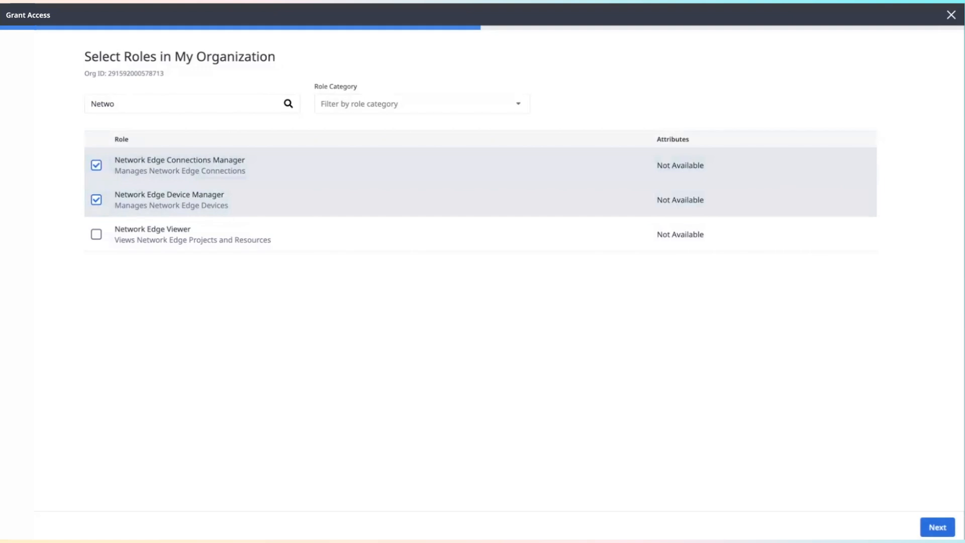
click(937, 528)
click(933, 527)
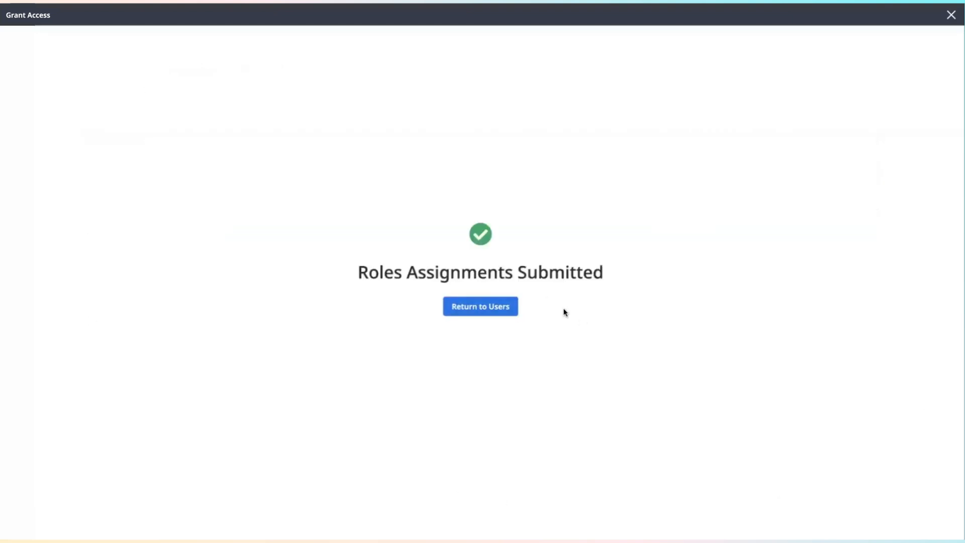
click(505, 307)
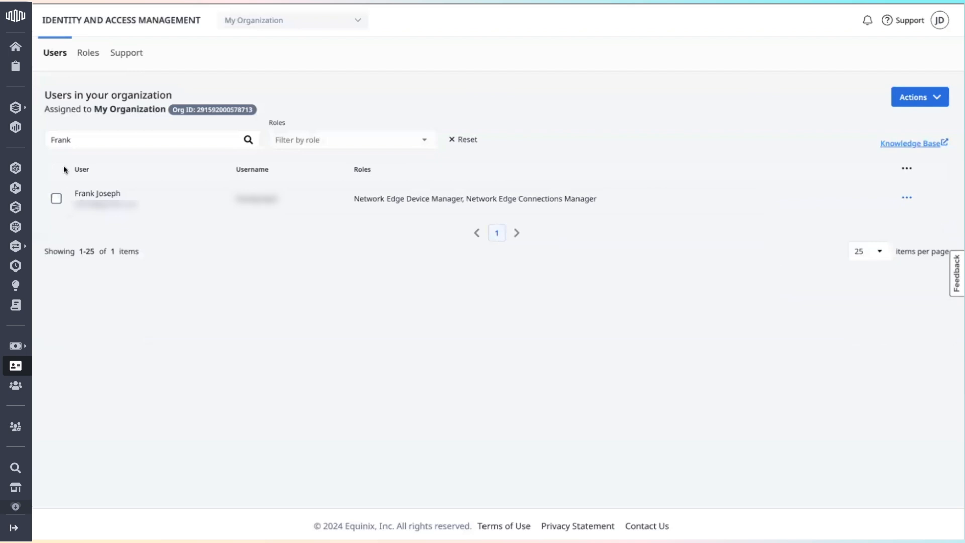
- Clear the name search to list all users in My Organization
click(135, 138)
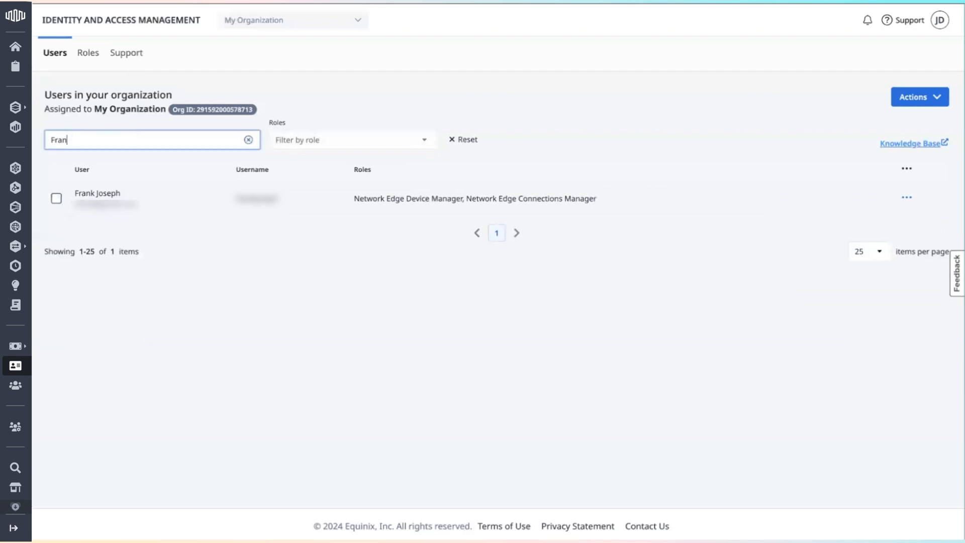
key(BackSpace)
key(BackSpace)
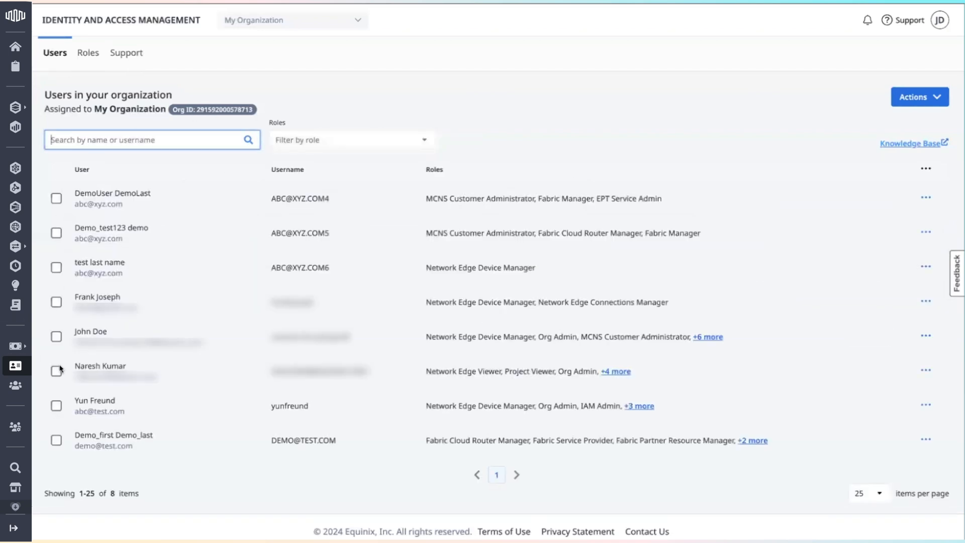